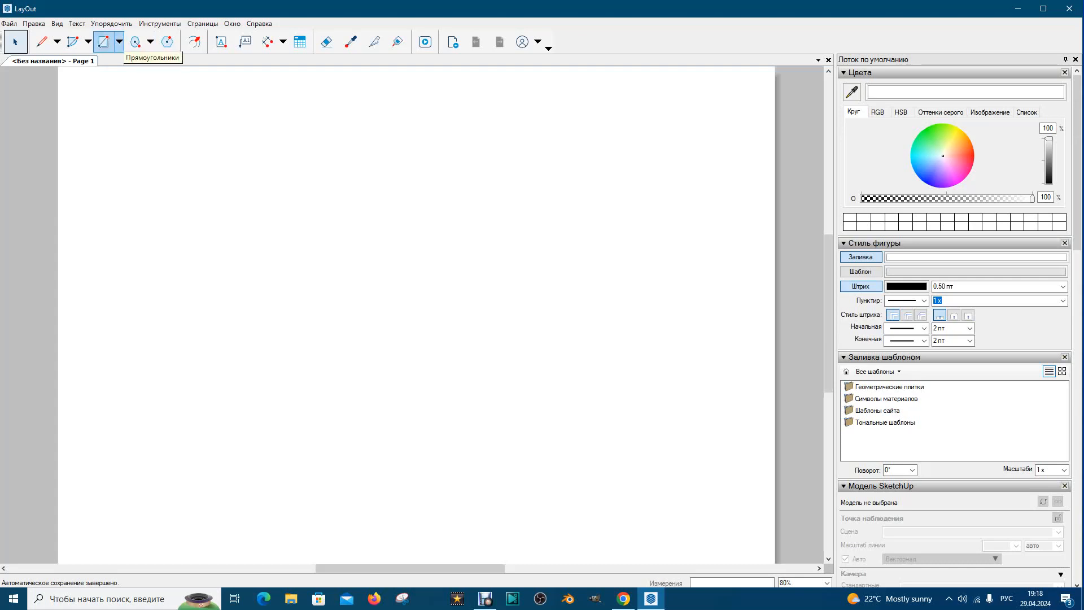
- Draw a circle of about 41 mm radius in the page's upper left and a smaller circle centred on its right edge
left_click(150, 41)
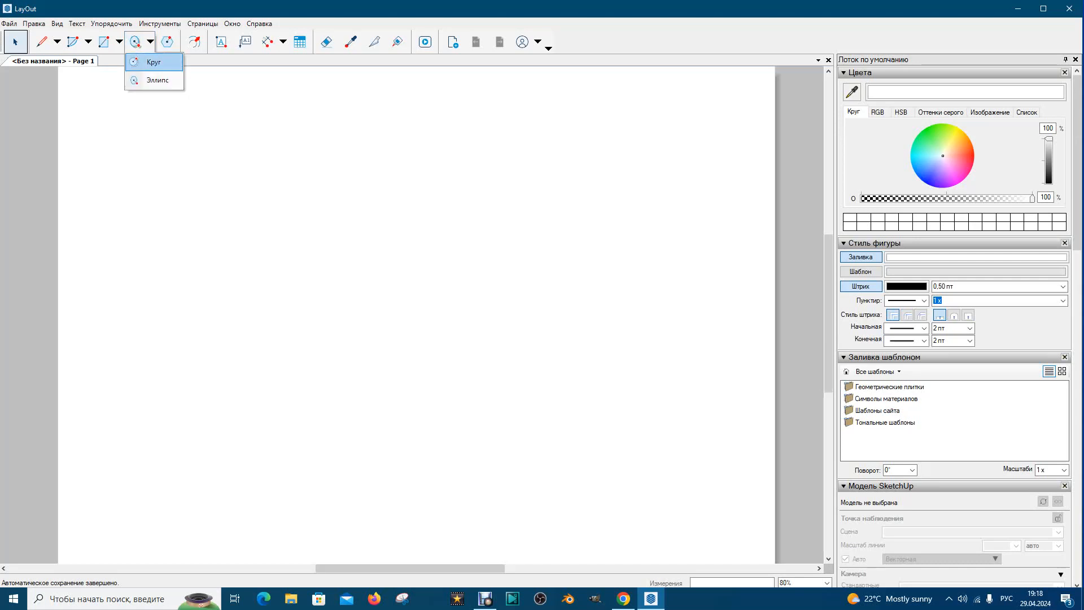
left_click(153, 62)
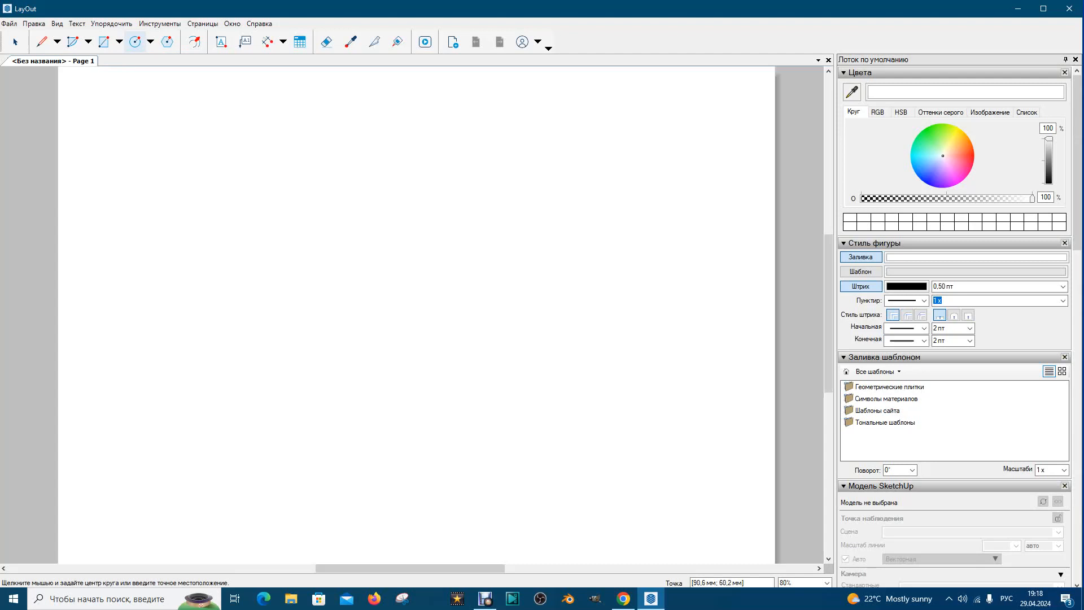
left_click(213, 169)
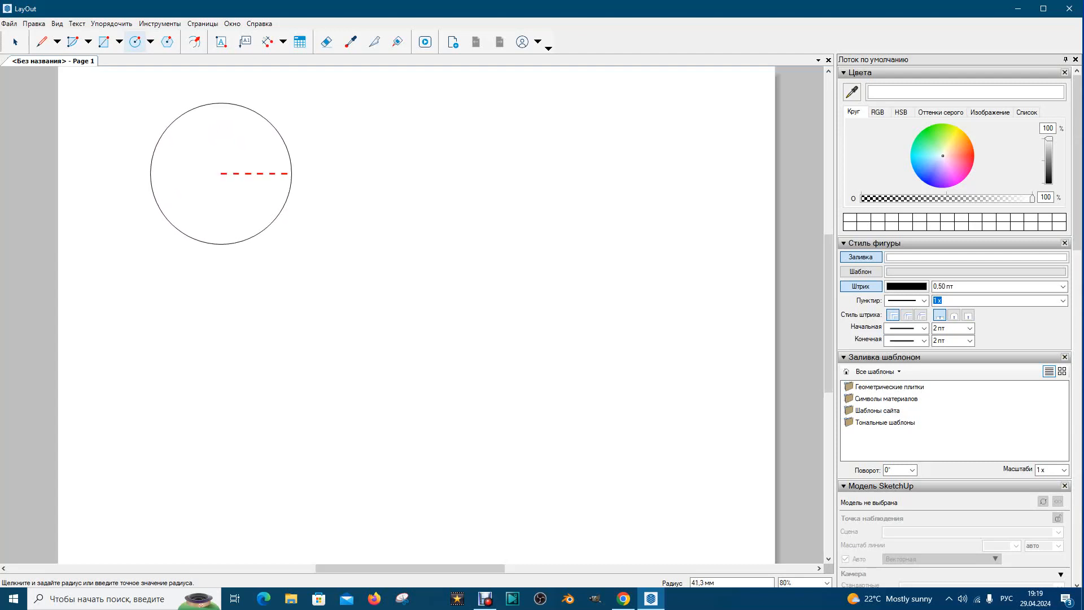
left_click(290, 174)
left_click(291, 174)
left_click(308, 208)
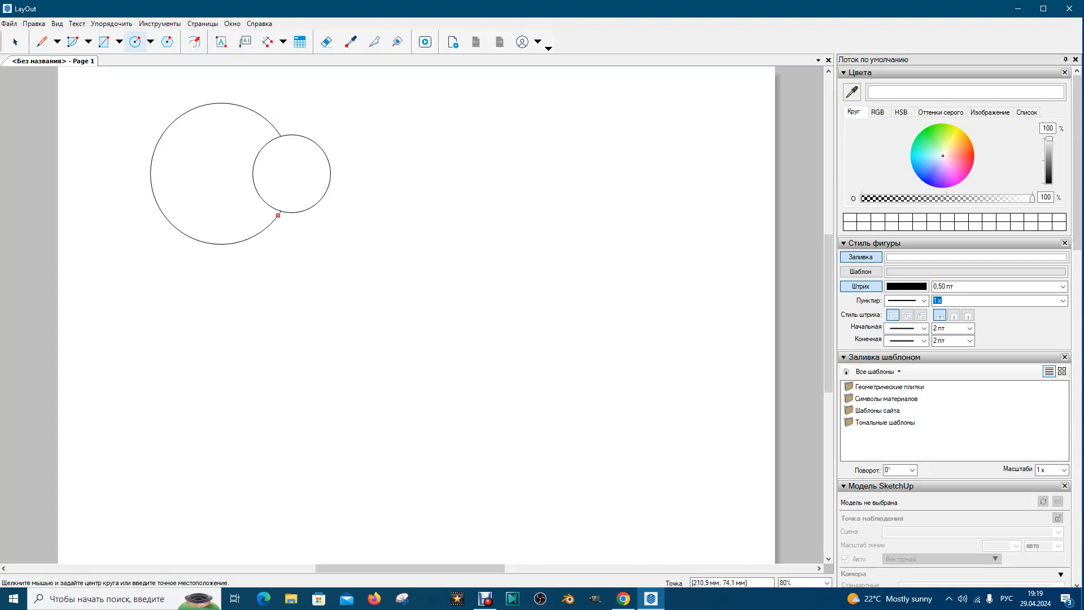
- Draw a third circle to the right of the two overlapping circles and set its radius to 50 mm
left_click(278, 215)
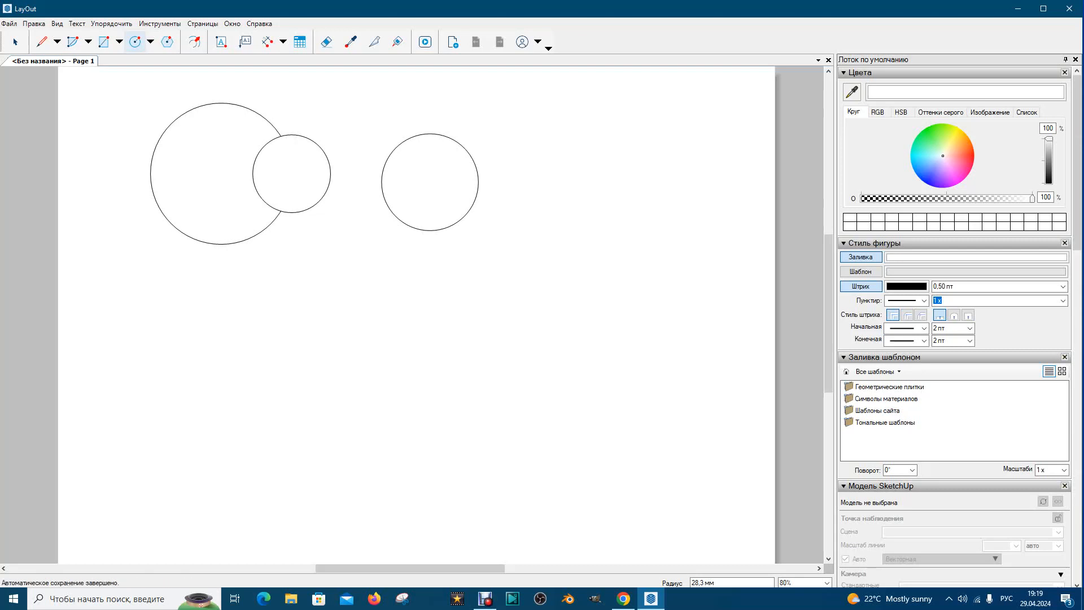
type("50")
key("Return")
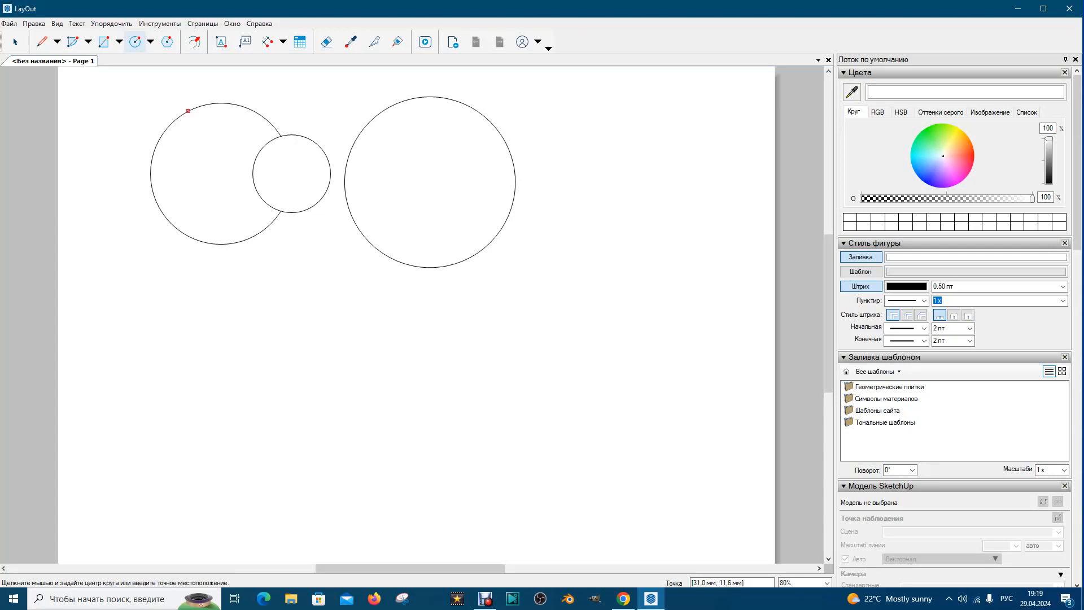
- Draw an ellipse constrained to equal proportions, about 81 mm by 81 mm, in the page's lower left
left_click(150, 42)
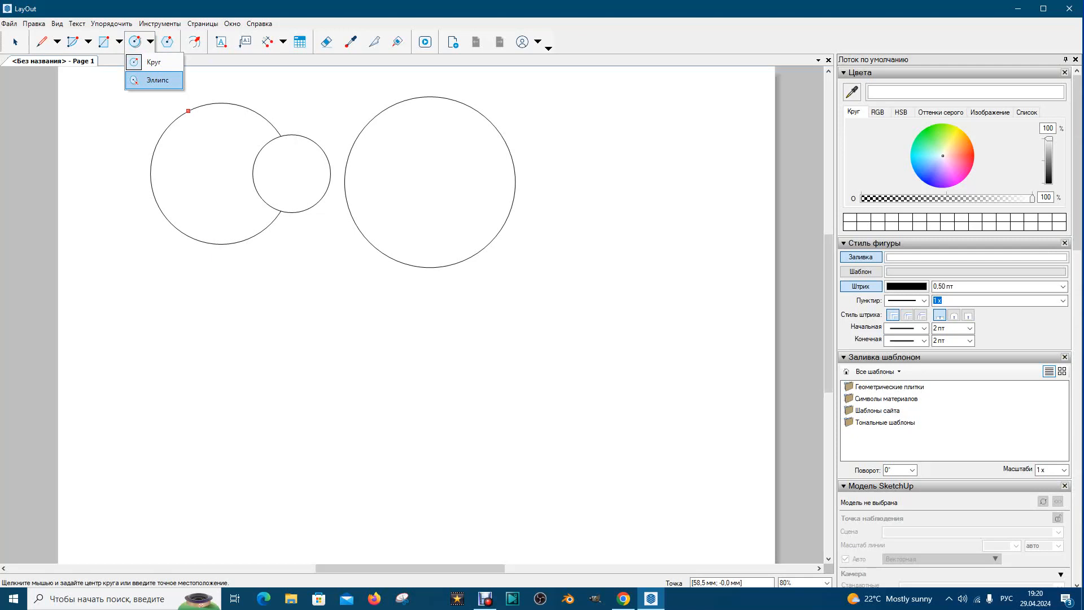
left_click(158, 80)
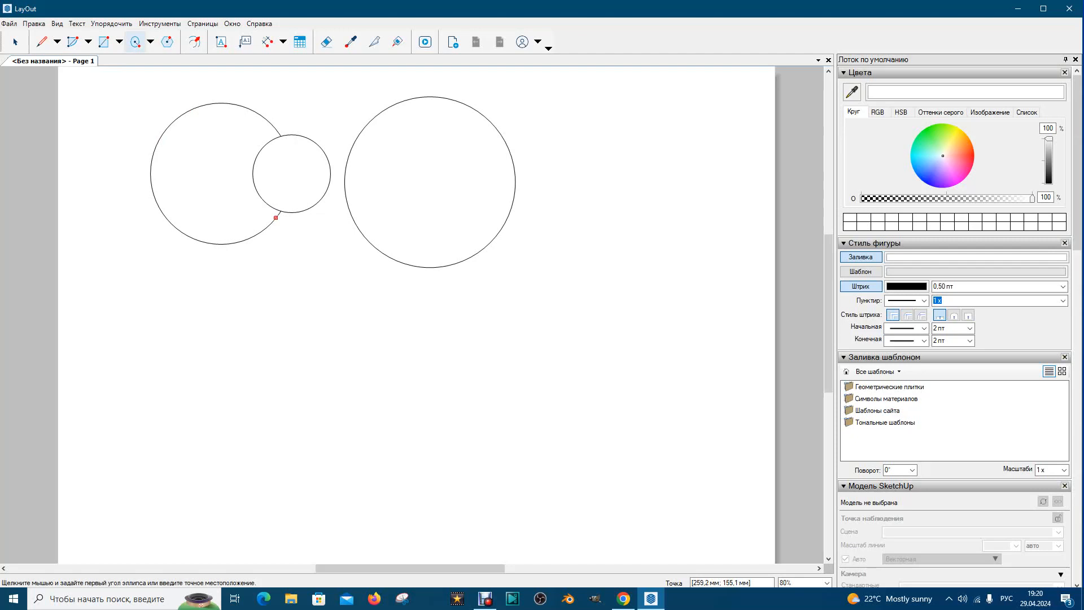
left_click(183, 355)
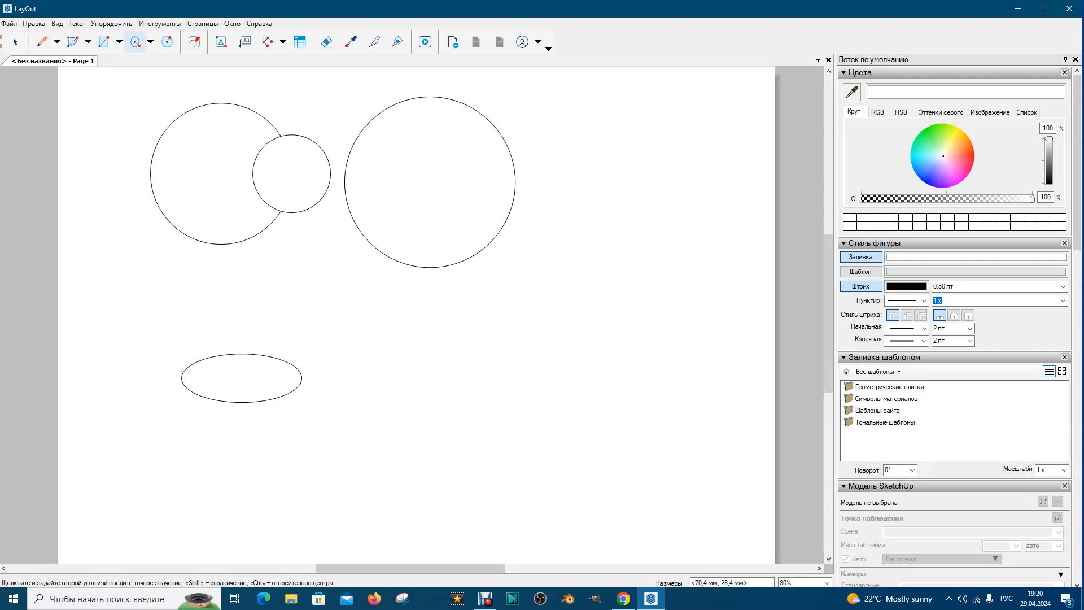
key("shift")
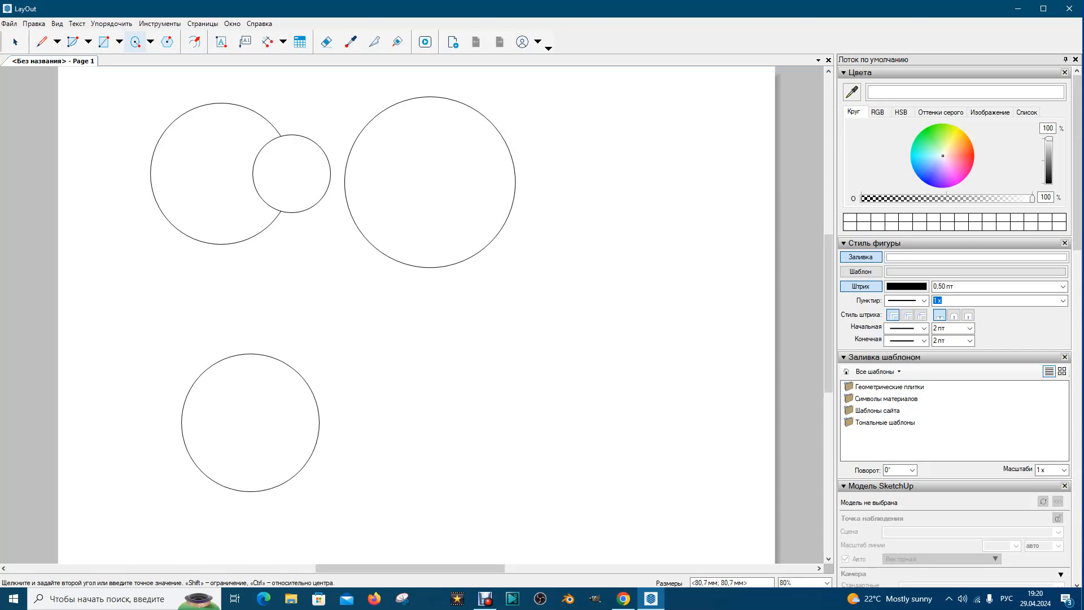
left_click(319, 490)
left_click(317, 407)
key("Escape")
- Draw an unconstrained, horizontally elongated ellipse below the 50 mm radius circle using corner-to-corner placement
left_click(150, 41)
left_click(159, 79)
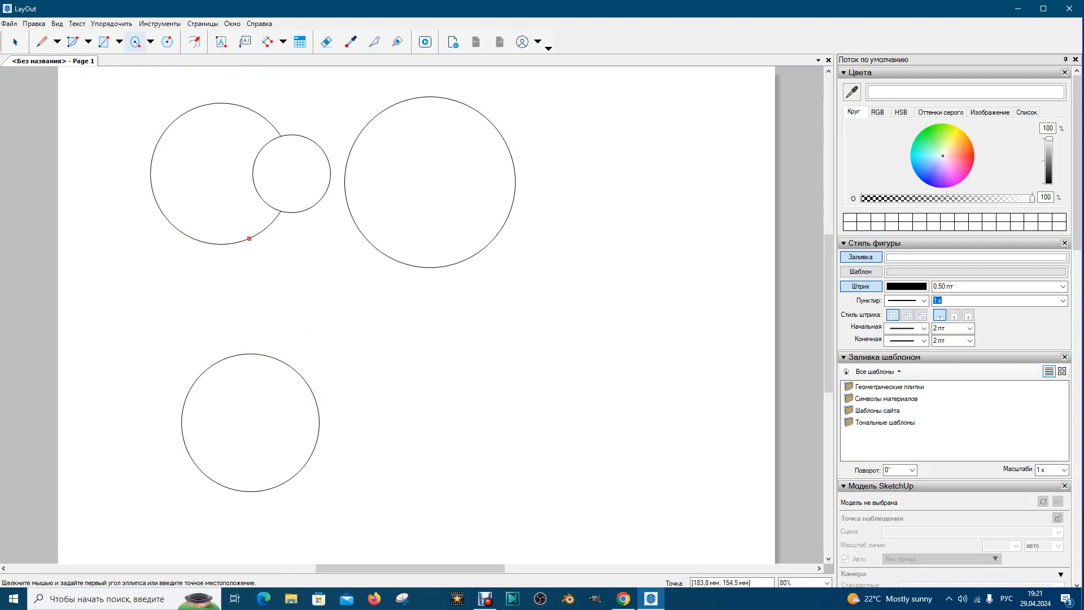
left_click(249, 238)
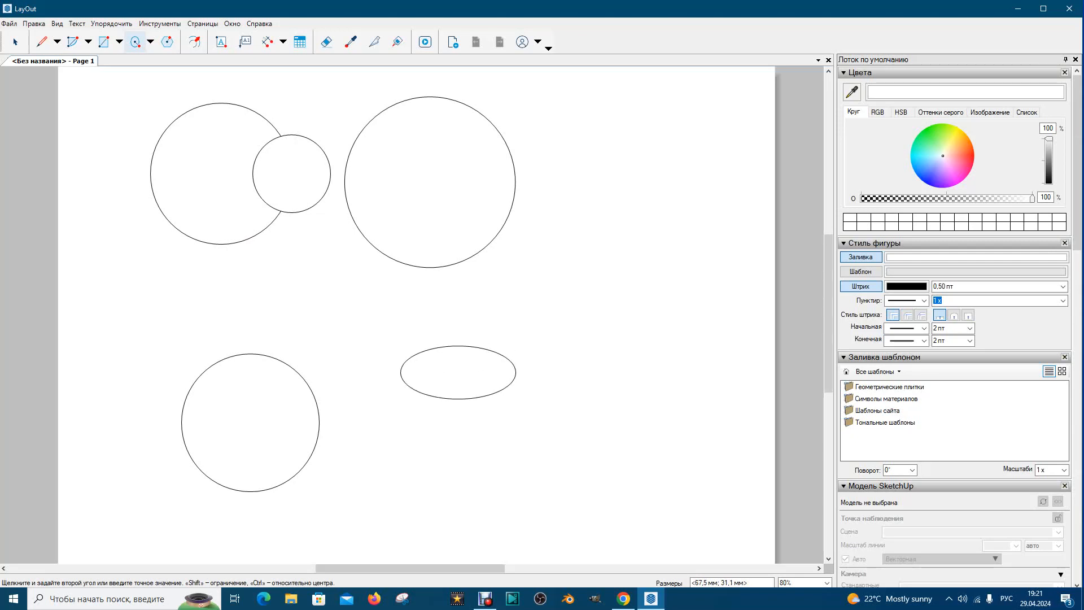
left_click(510, 414)
left_click(509, 414)
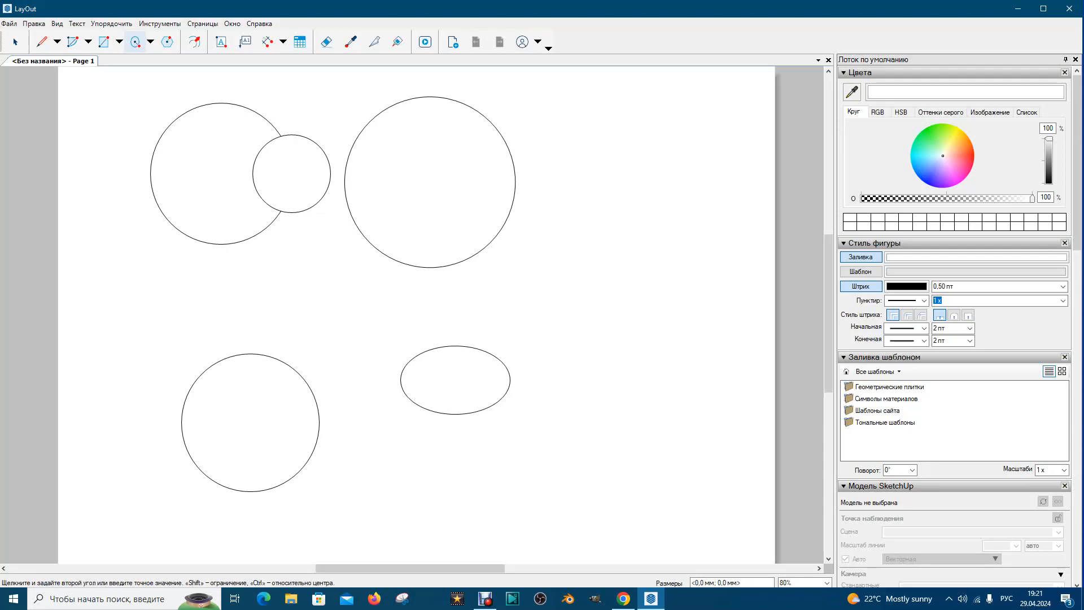
key("Escape")
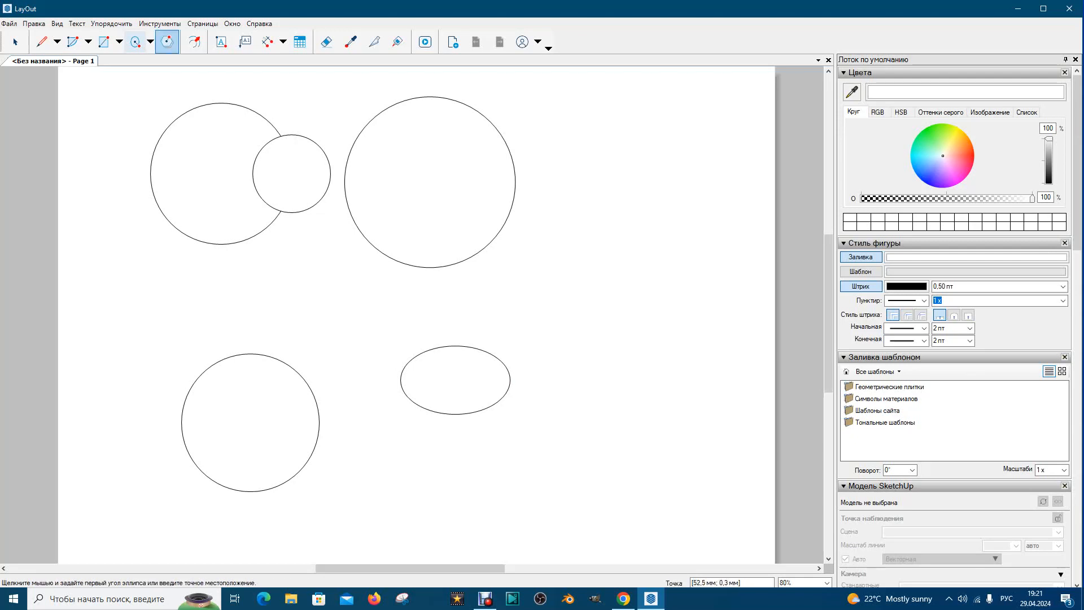
- Draw a small horizontal ellipse outward from its centre, above and to the right of the existing ellipse
left_click(151, 41)
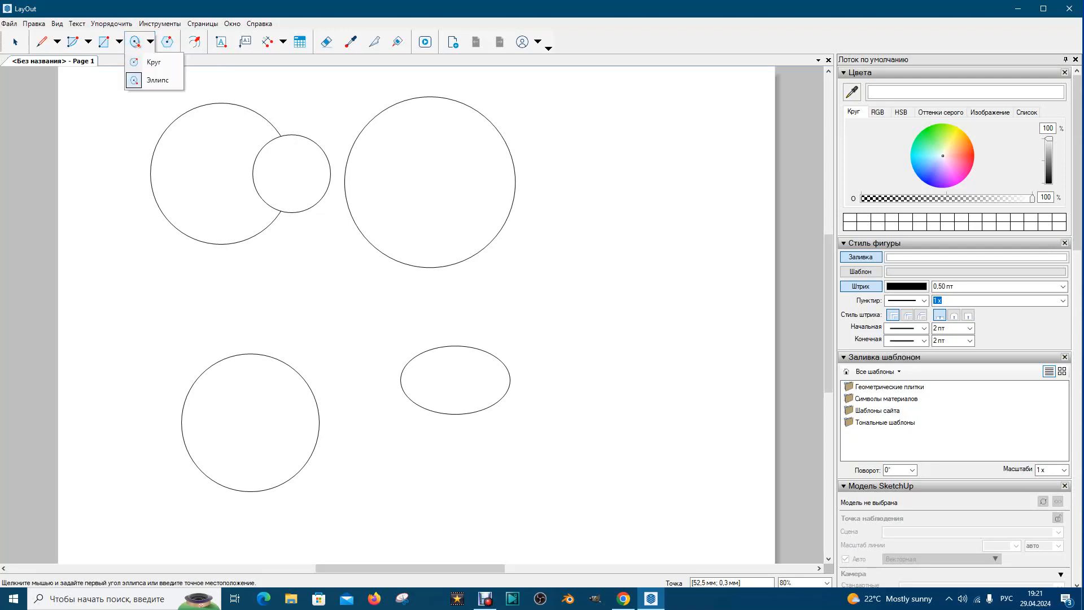
left_click(158, 79)
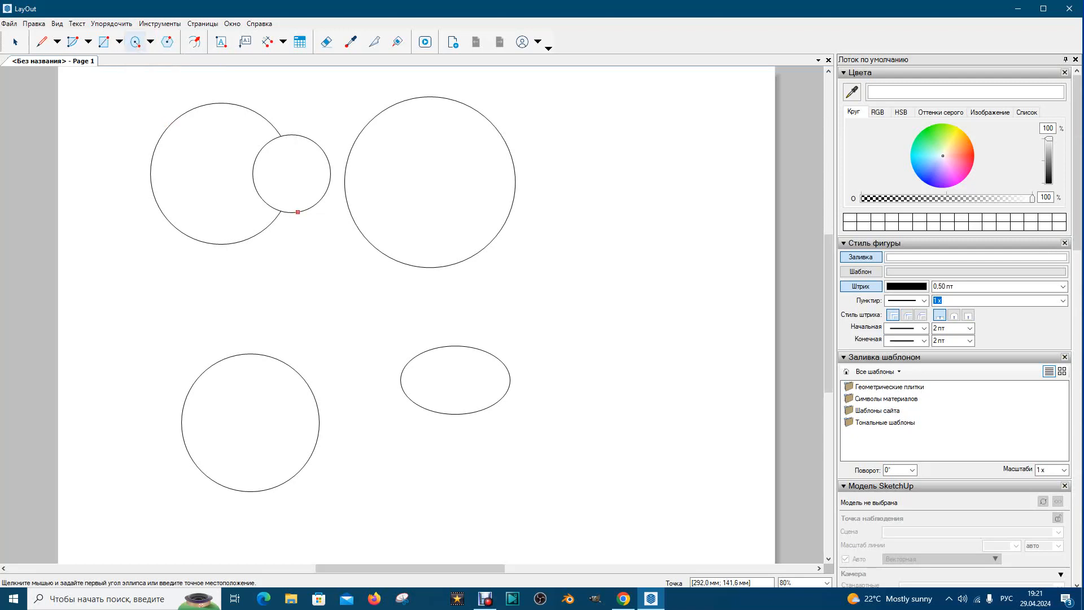
left_click(298, 212)
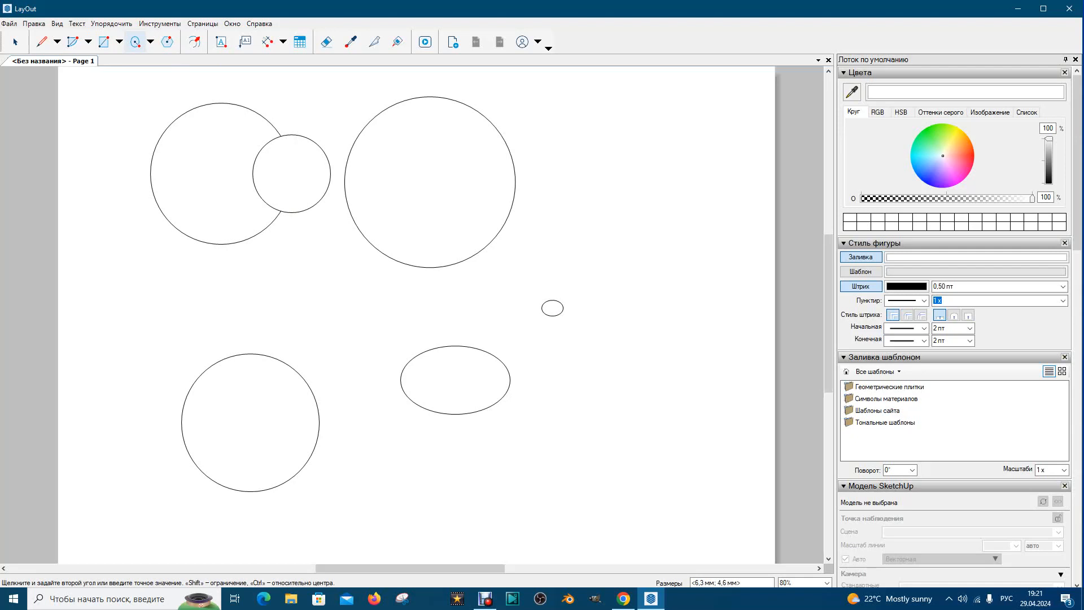
left_click(578, 323, "ctrl")
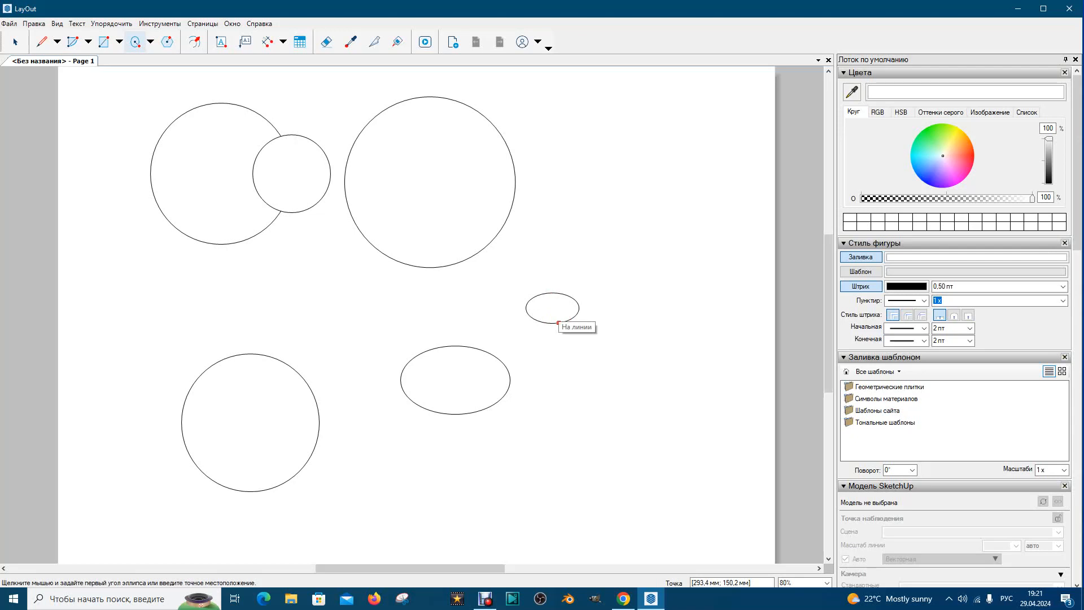
left_click(559, 323)
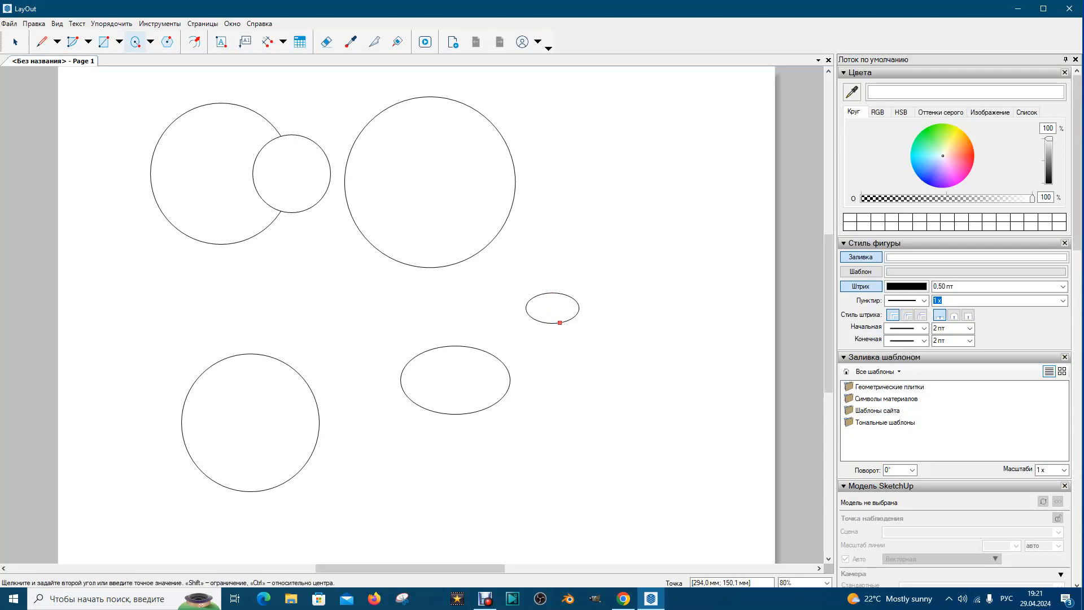
key("Escape")
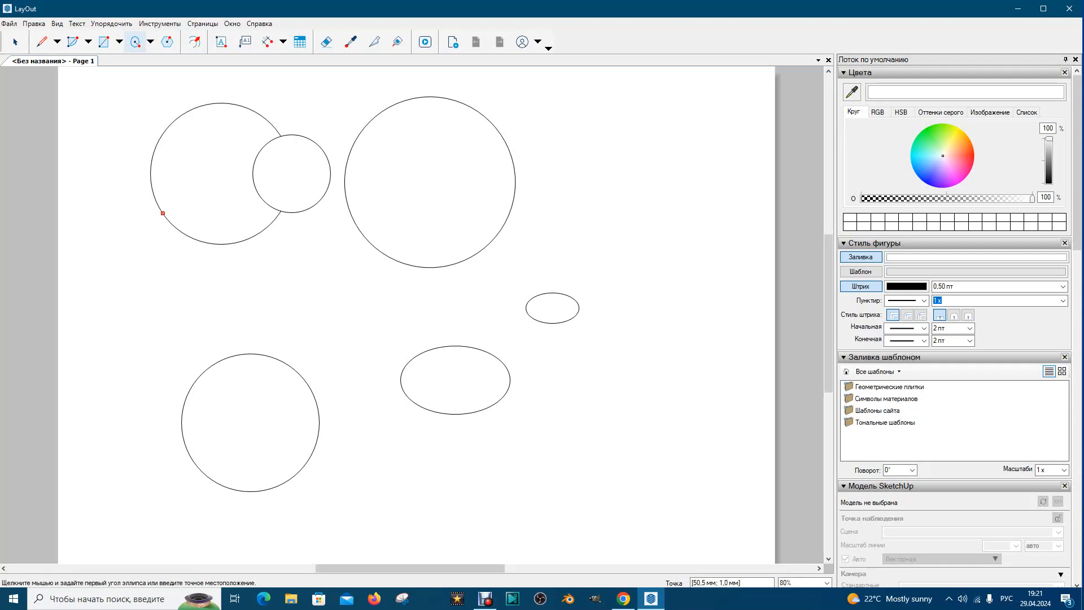
- Delete all the circles and ellipses from the page
left_click(15, 42)
left_click_drag(113, 102, 644, 547)
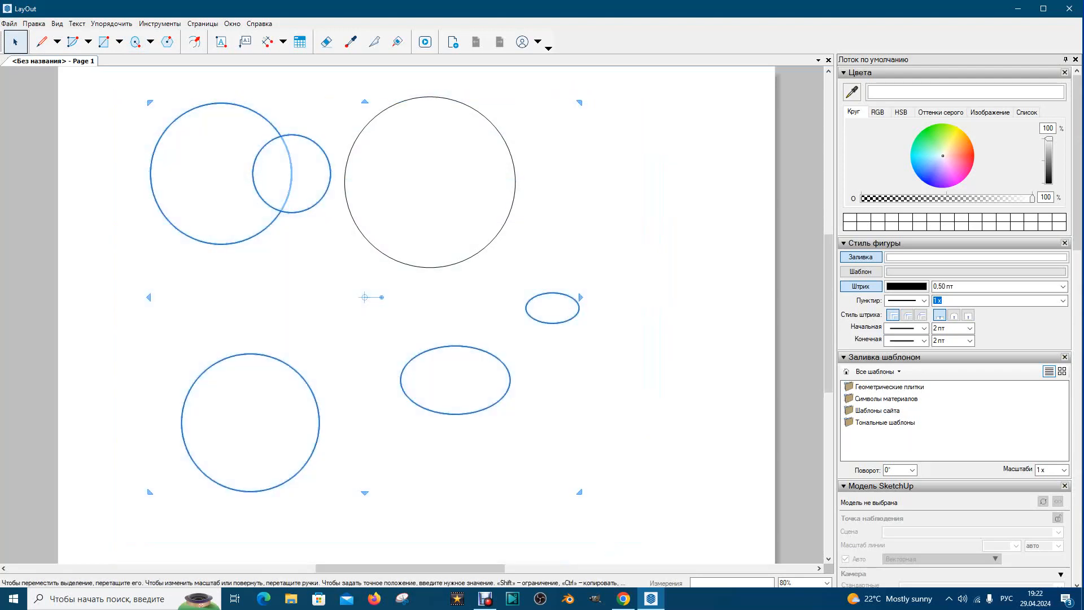
key("Delete")
left_click(449, 265)
key("Delete")
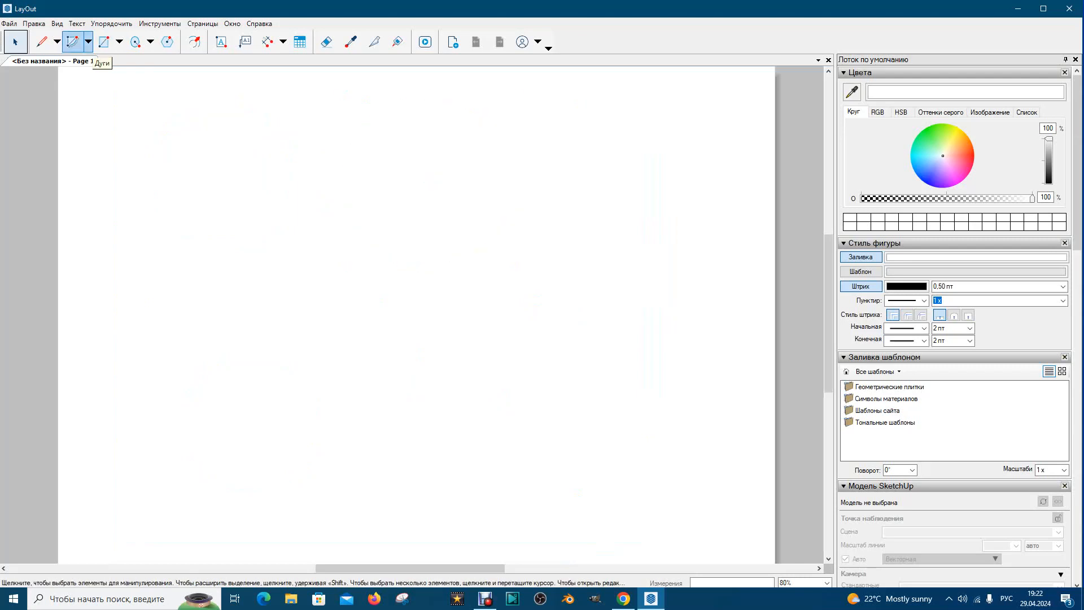
- Draw a centre-based arc (Дуга) with a radius of about 41 mm, bulging upward in the page's upper left
left_click(88, 41)
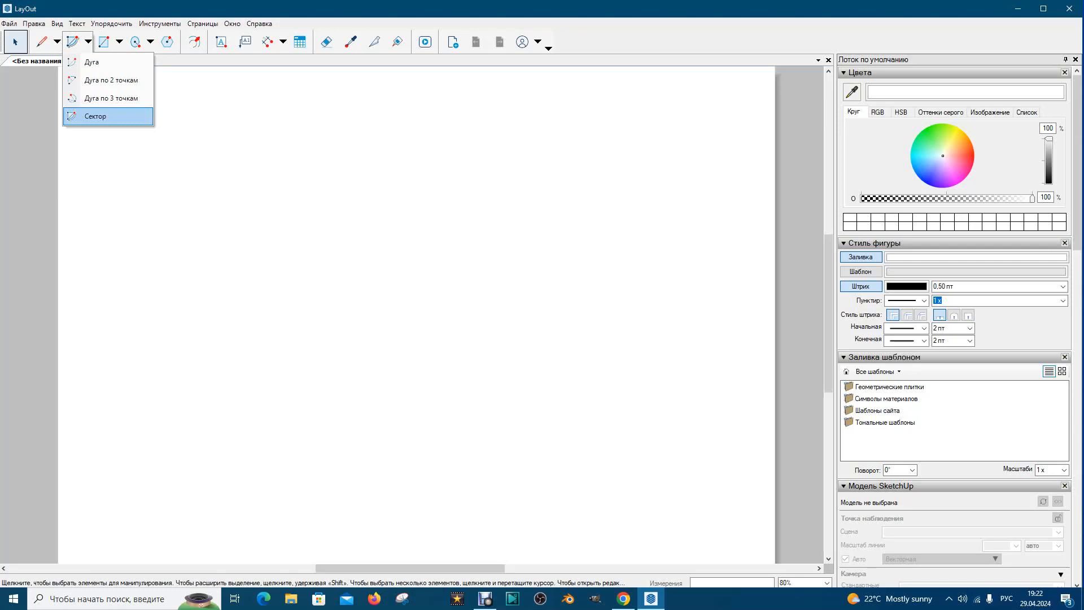
key("Up")
key("Up")
key("Up")
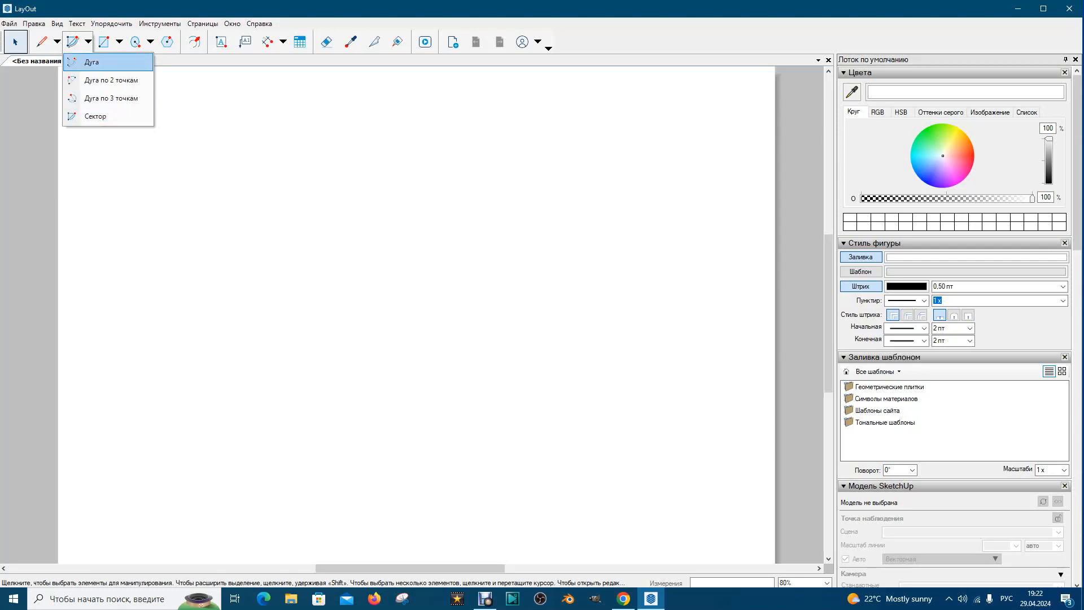
key("Return")
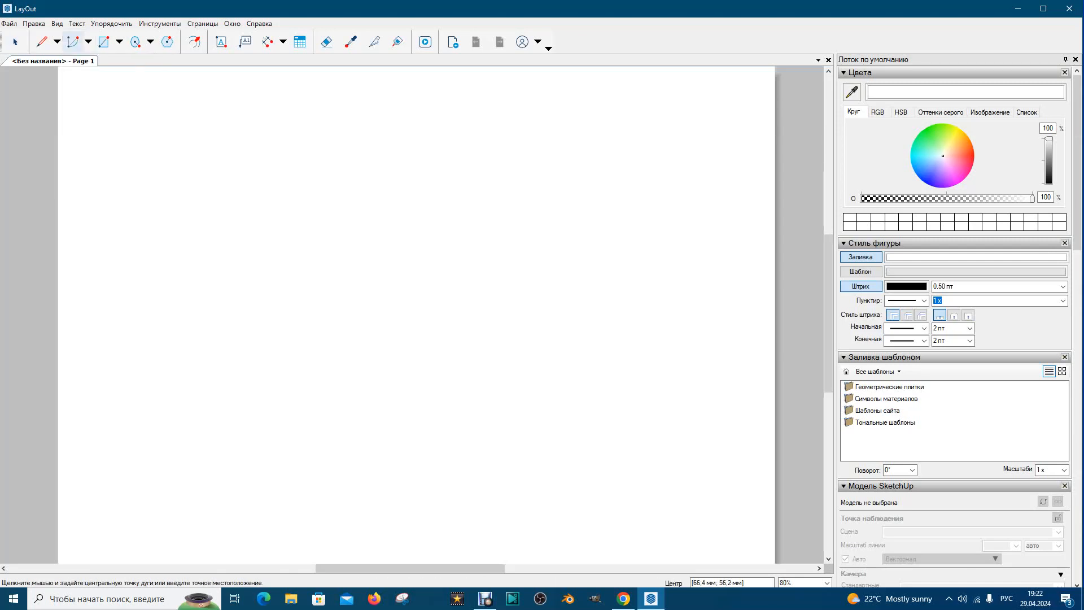
left_click(182, 185)
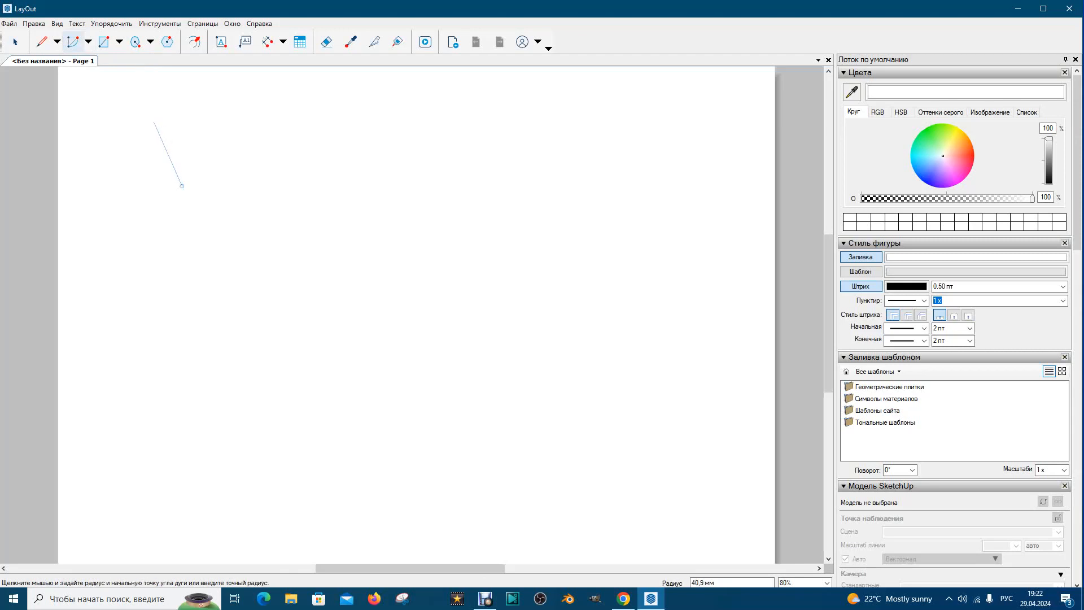
left_click(155, 122)
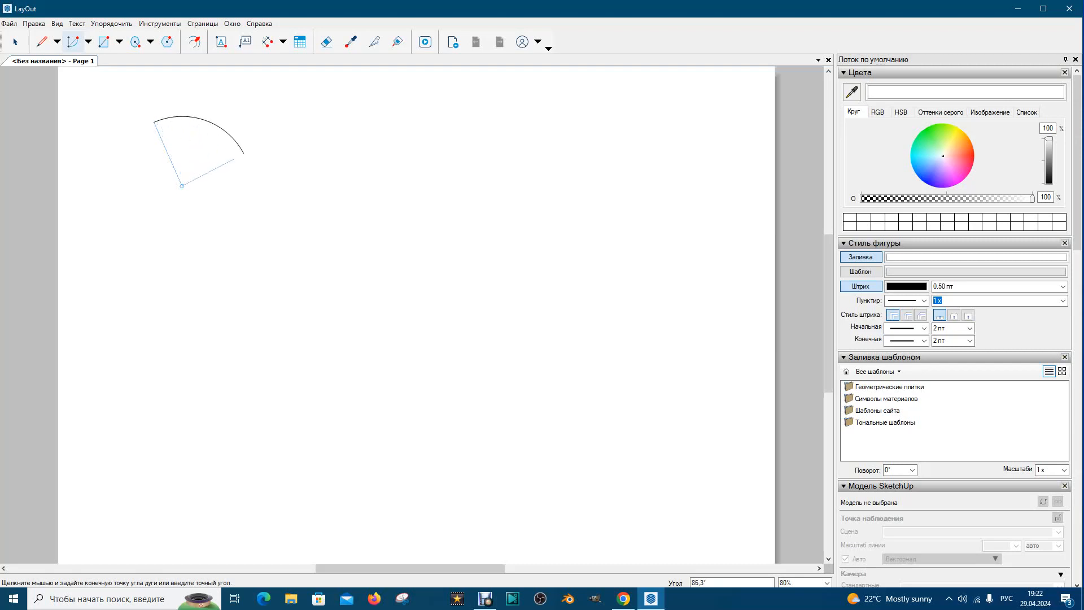
left_click(246, 157)
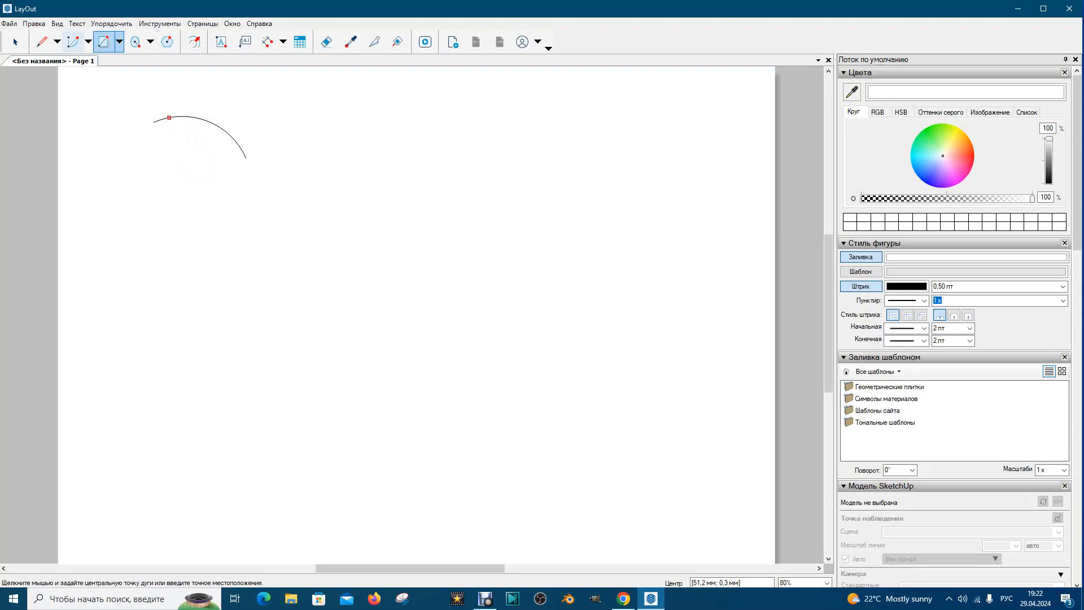
- Draw a two-point arc (Дуга по 2 точкам) below the first, with a horizontal chord of about 74 mm and an upward bulge of about 27.5 mm
left_click(88, 42)
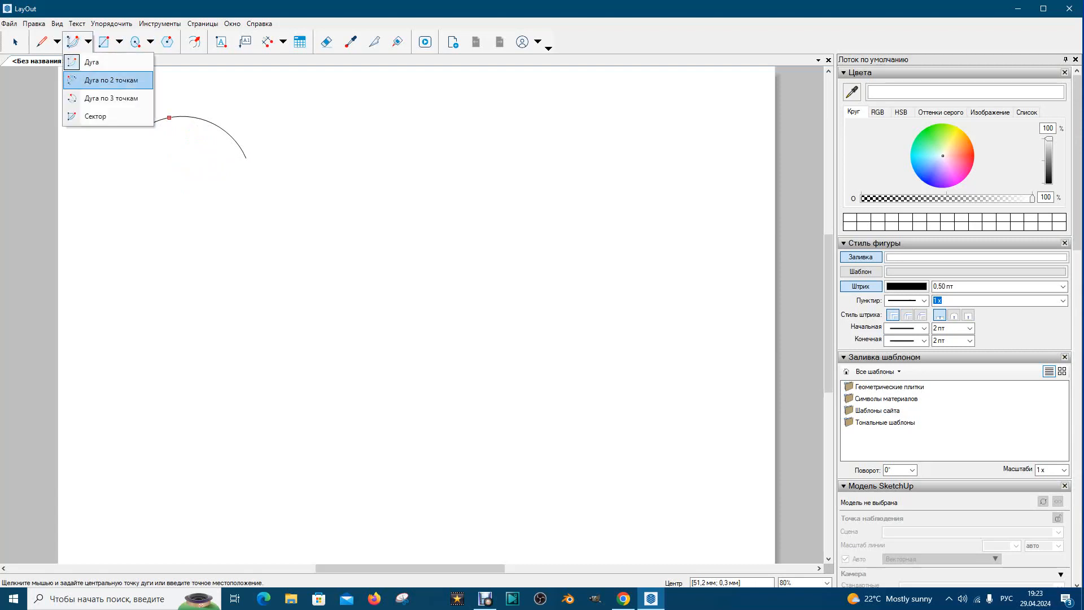
left_click(111, 80)
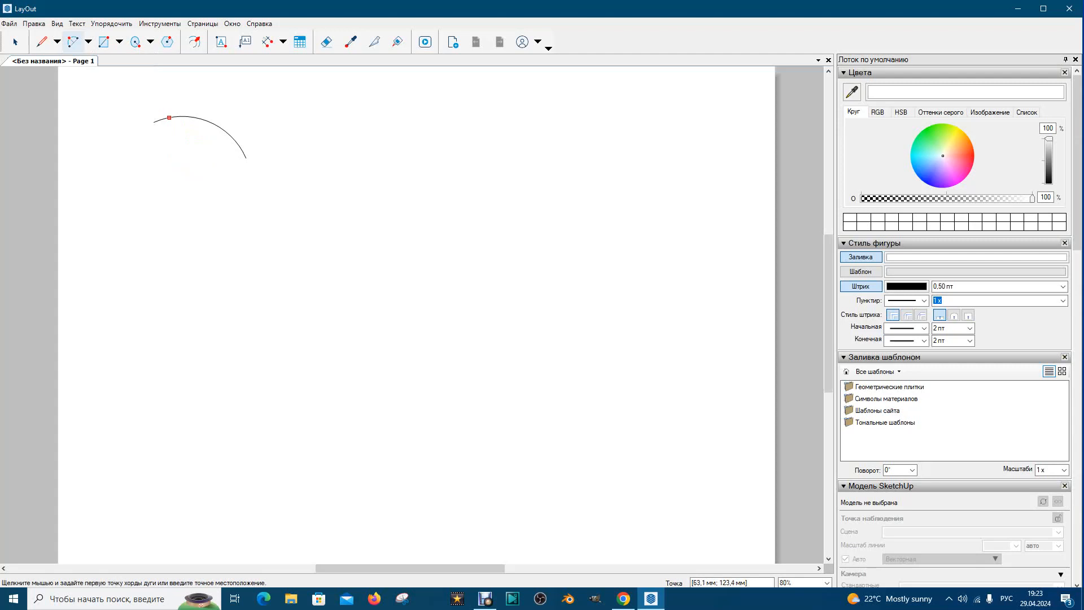
left_click(168, 118)
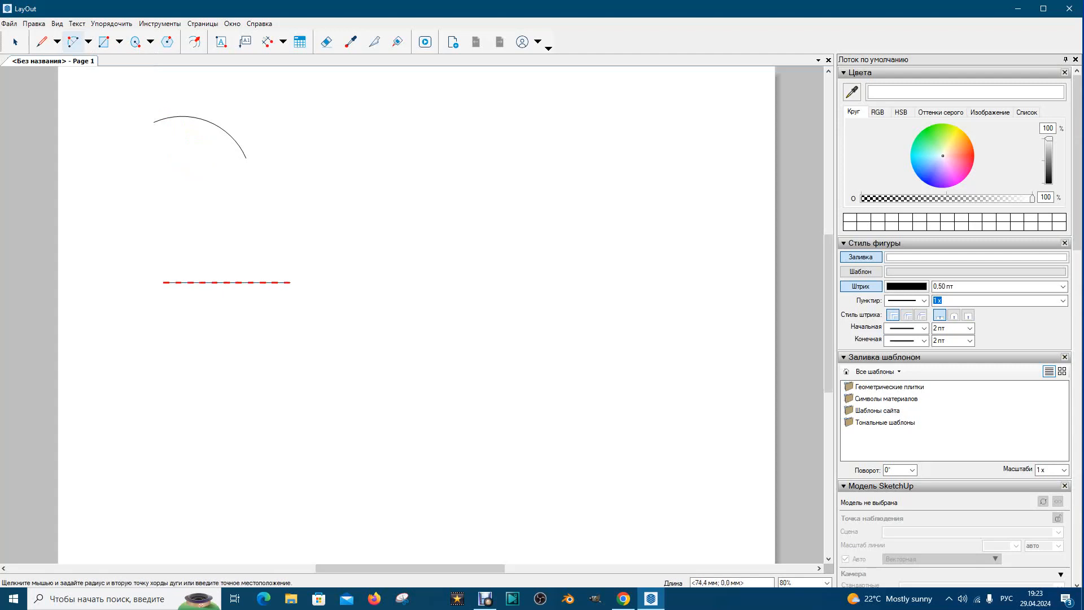
left_click(290, 282)
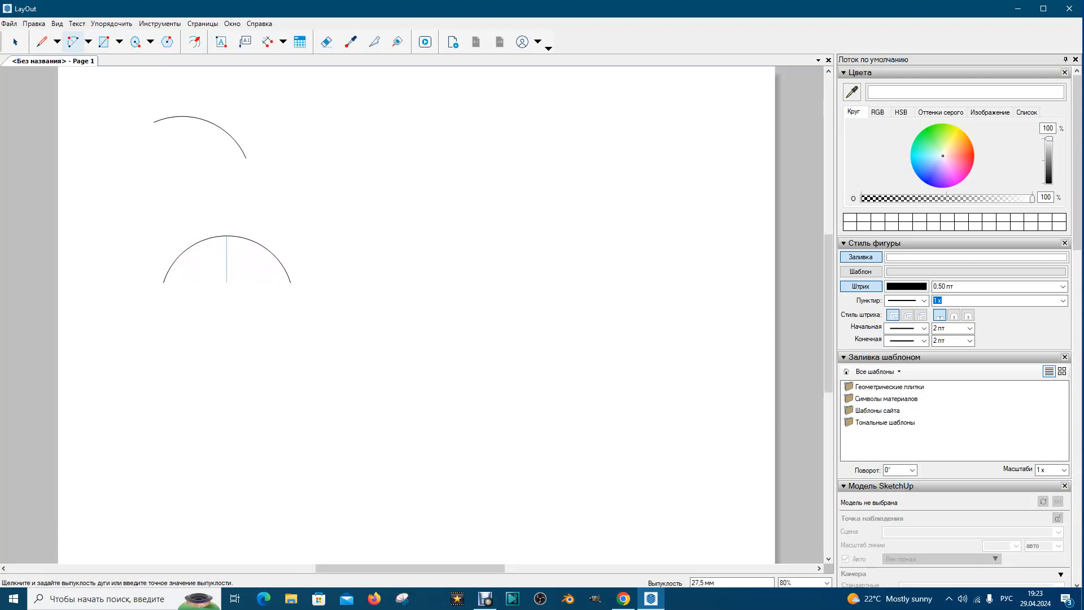
left_click(226, 235)
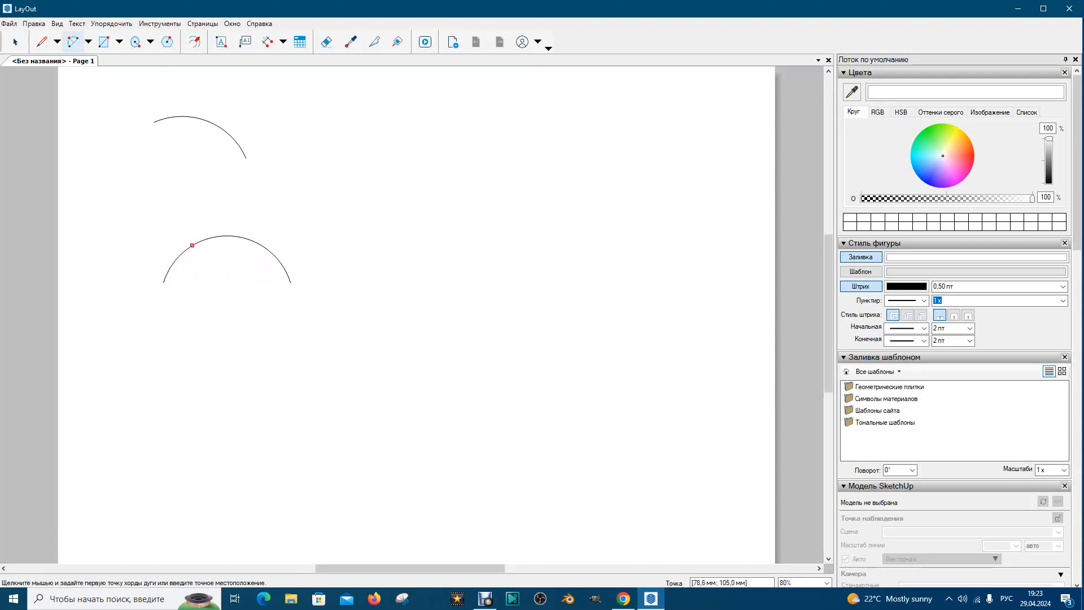
- Draw a three-point arc (Дуга по 3 точкам) bulging upward, to the right of the two existing arcs
left_click(88, 41)
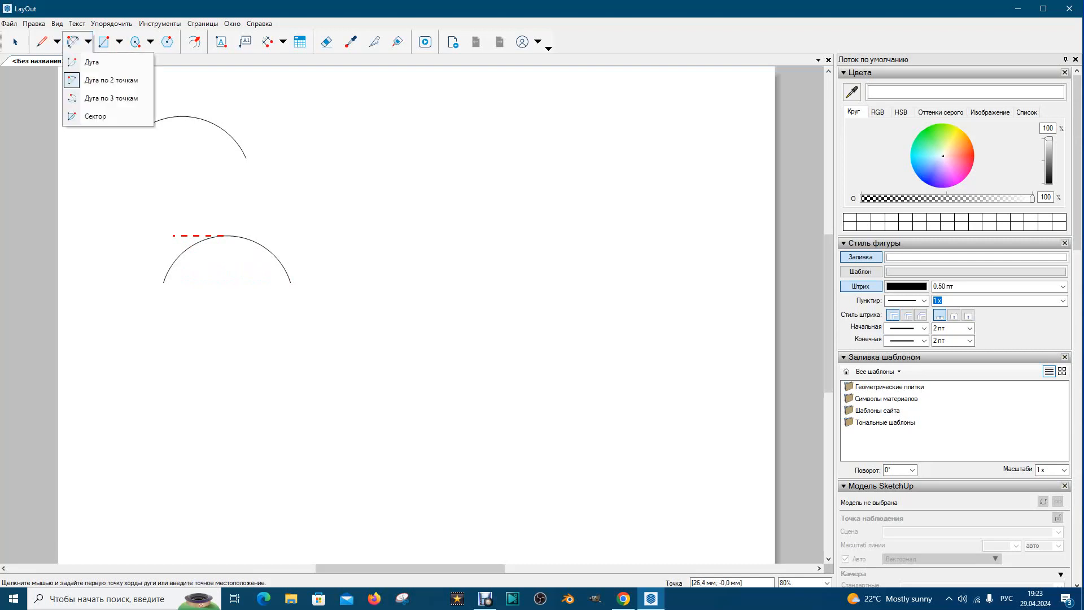
left_click(111, 98)
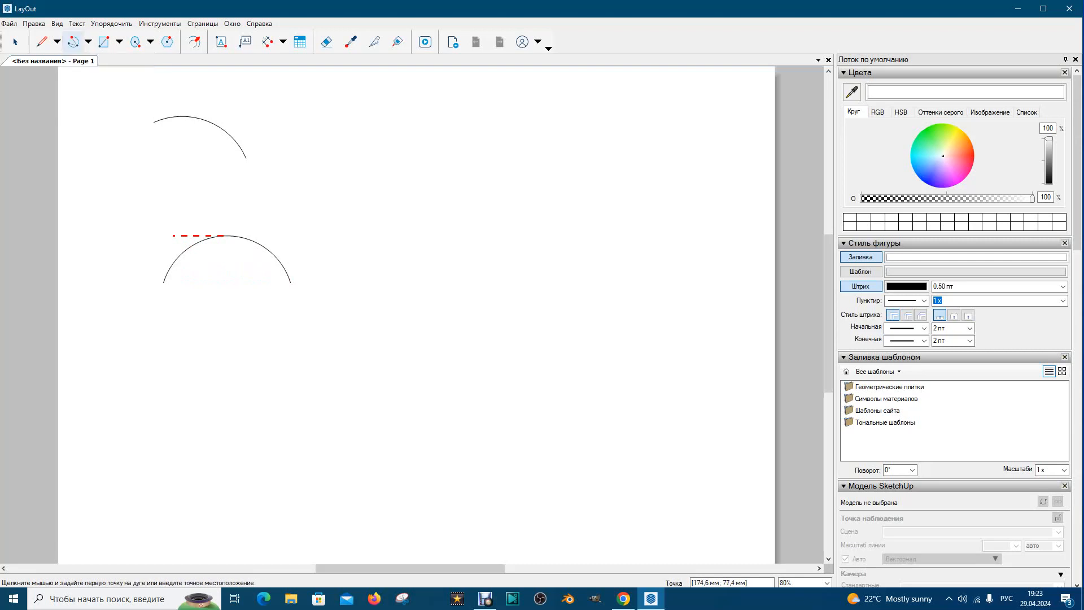
left_click(356, 200)
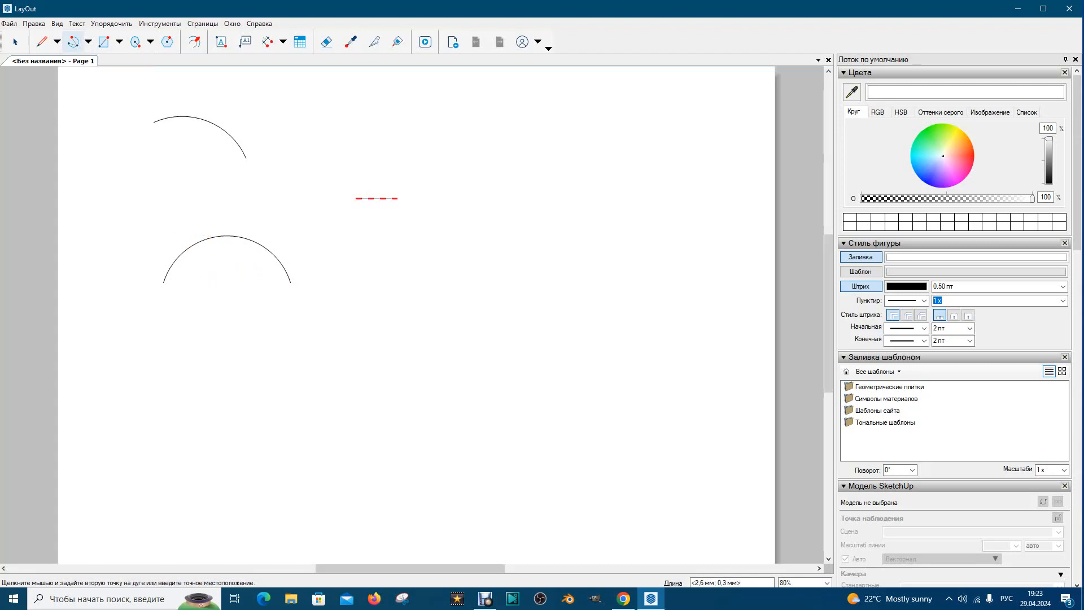
left_click(498, 198)
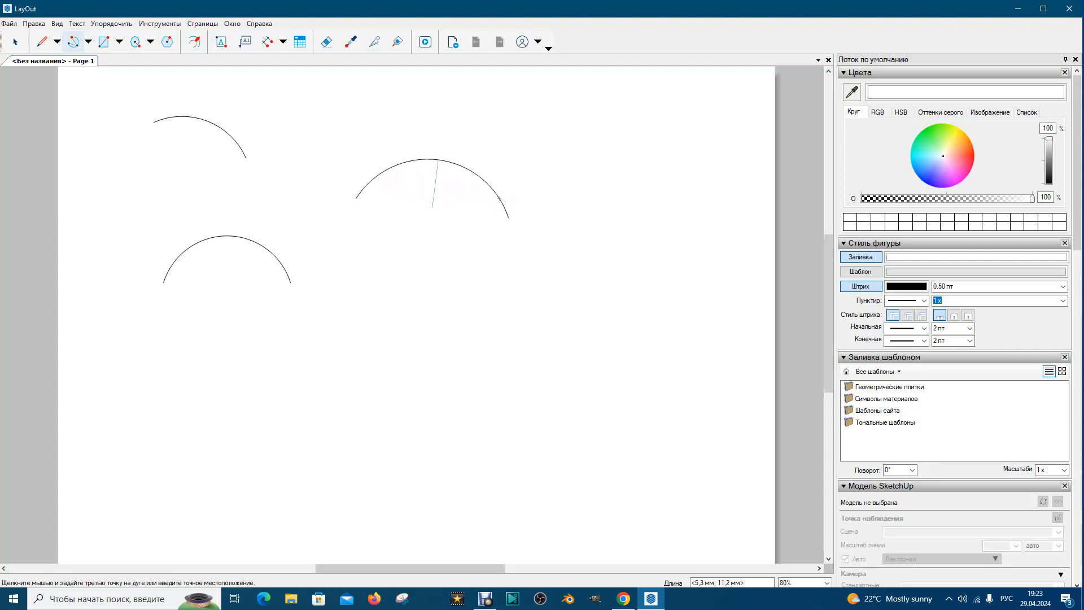
left_click(499, 198)
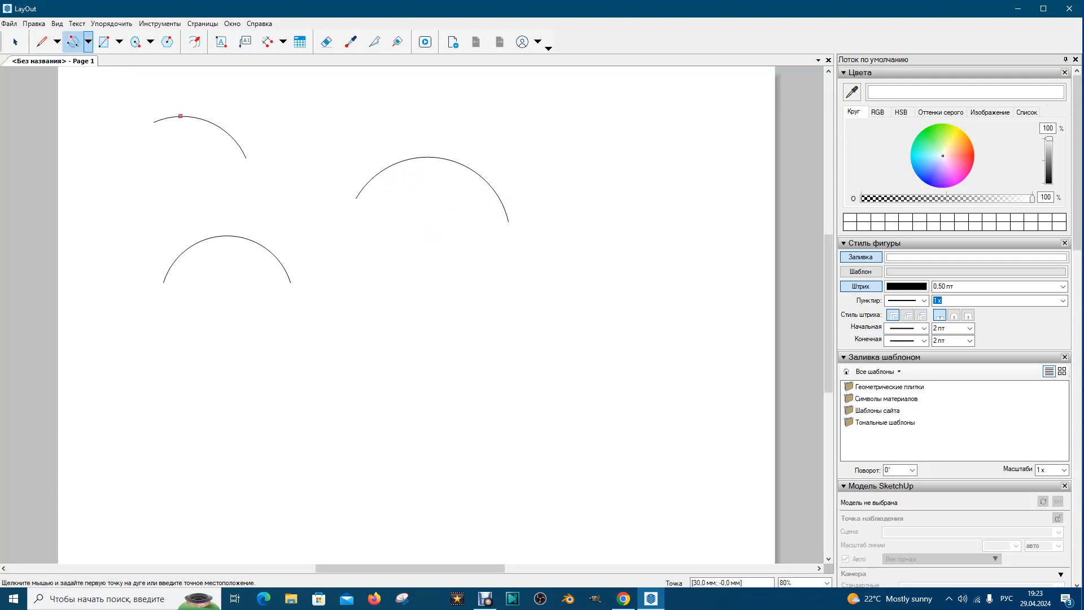
- Draw an upward-opening sector (Сектор) with a radius of about 65 mm and a sweep slightly over 70°, below the three-point arc
left_click(88, 41)
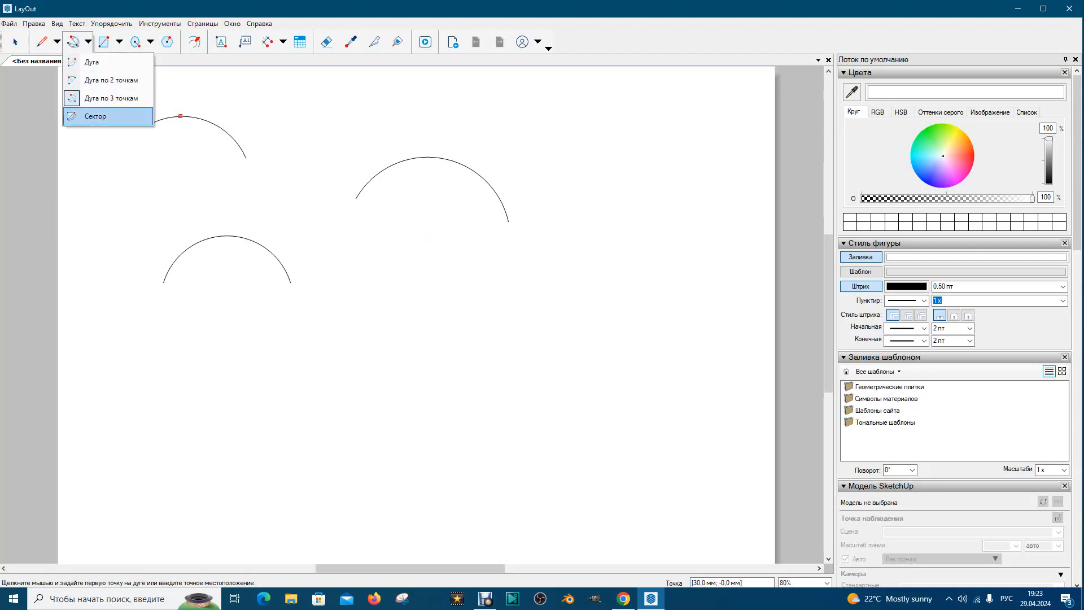
left_click(94, 116)
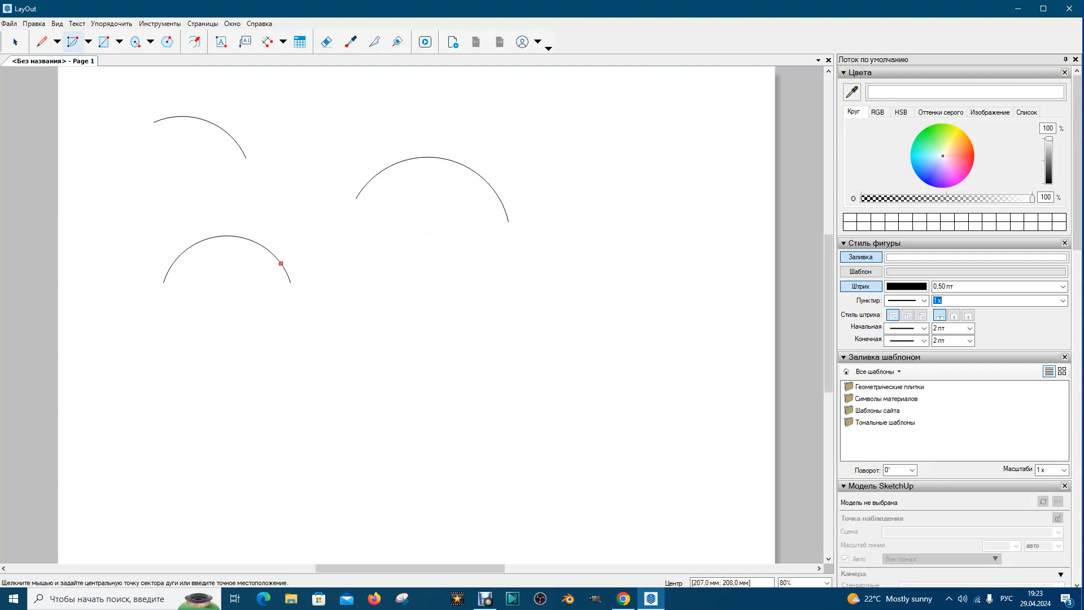
left_click(362, 323)
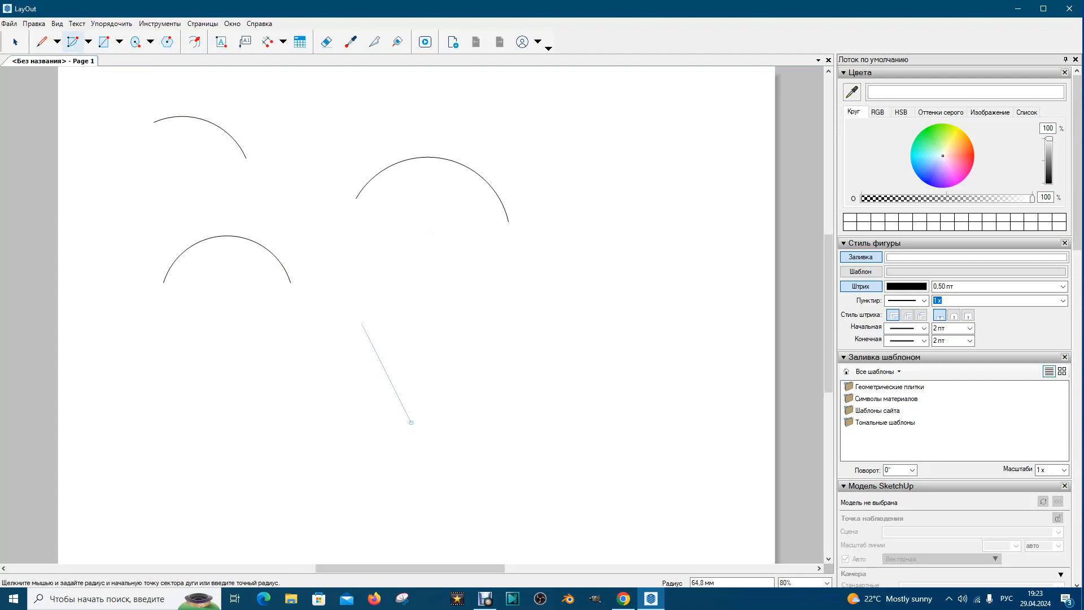
left_click(362, 323)
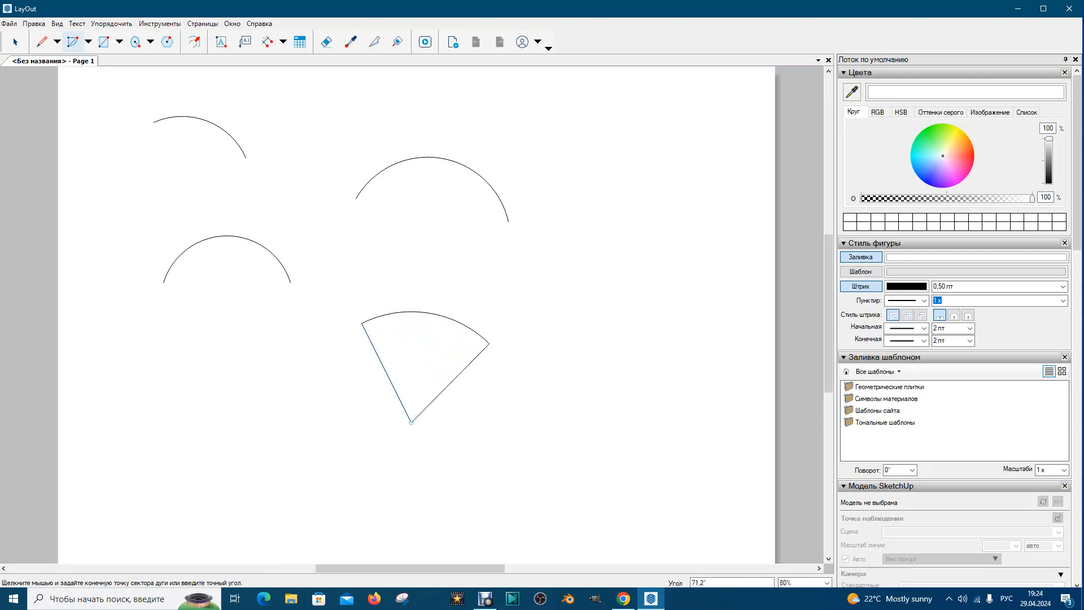
left_click(494, 348)
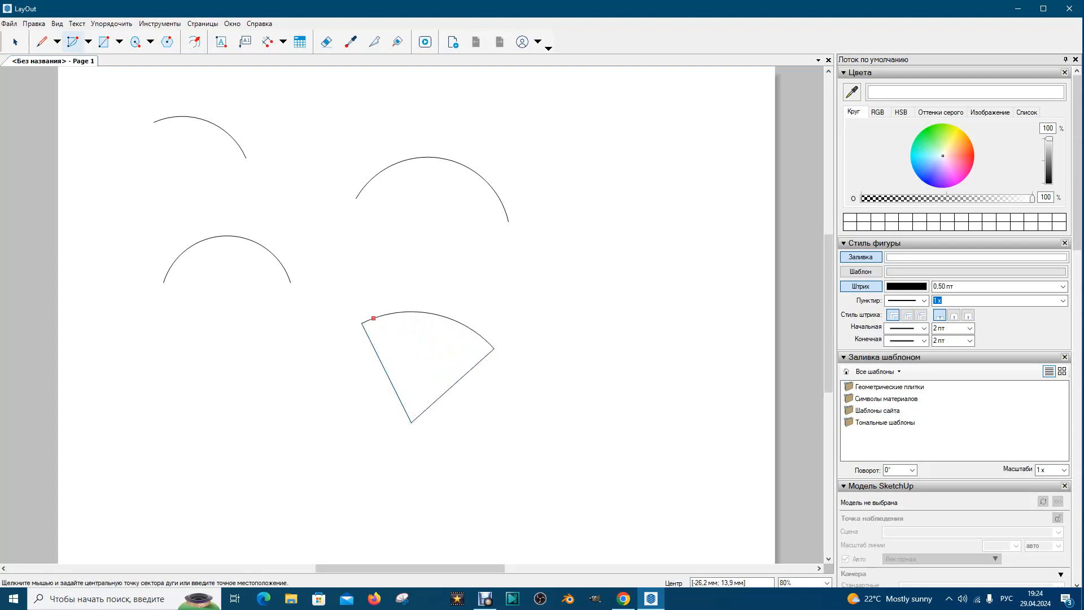
left_click(14, 41)
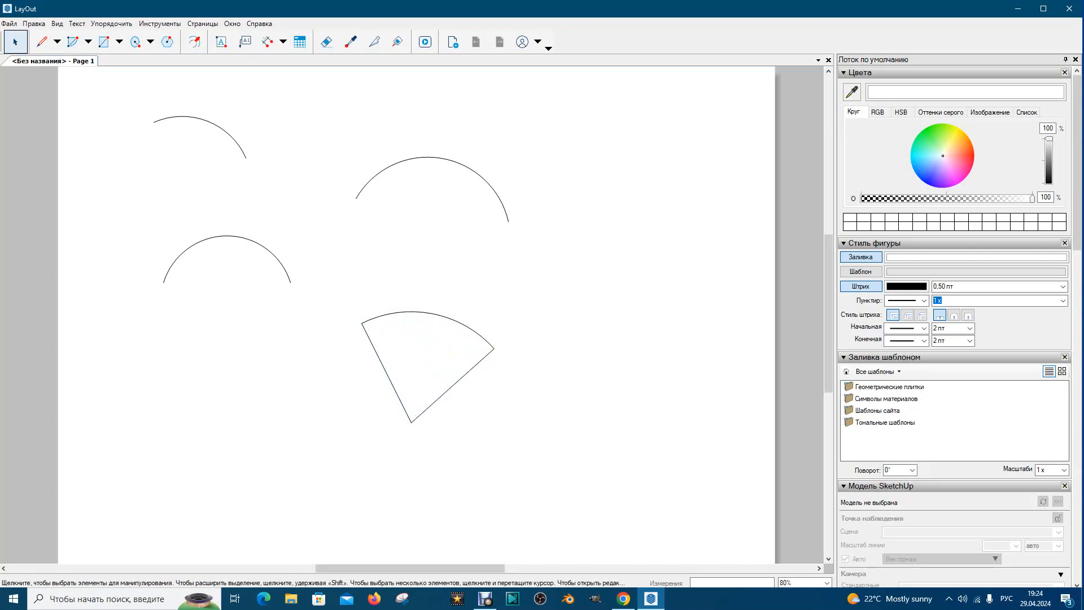